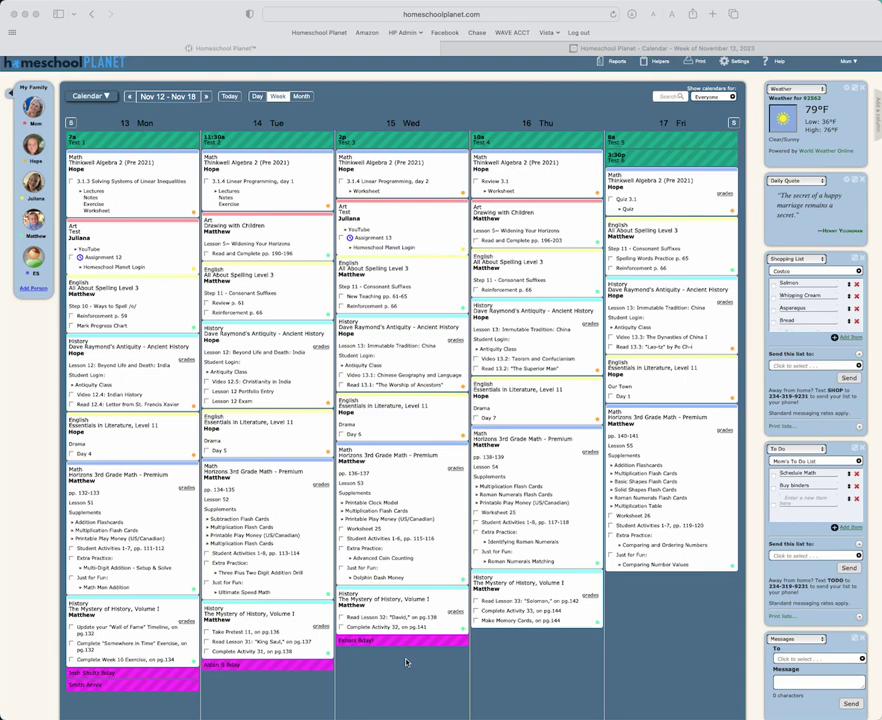
pyautogui.click(737, 62)
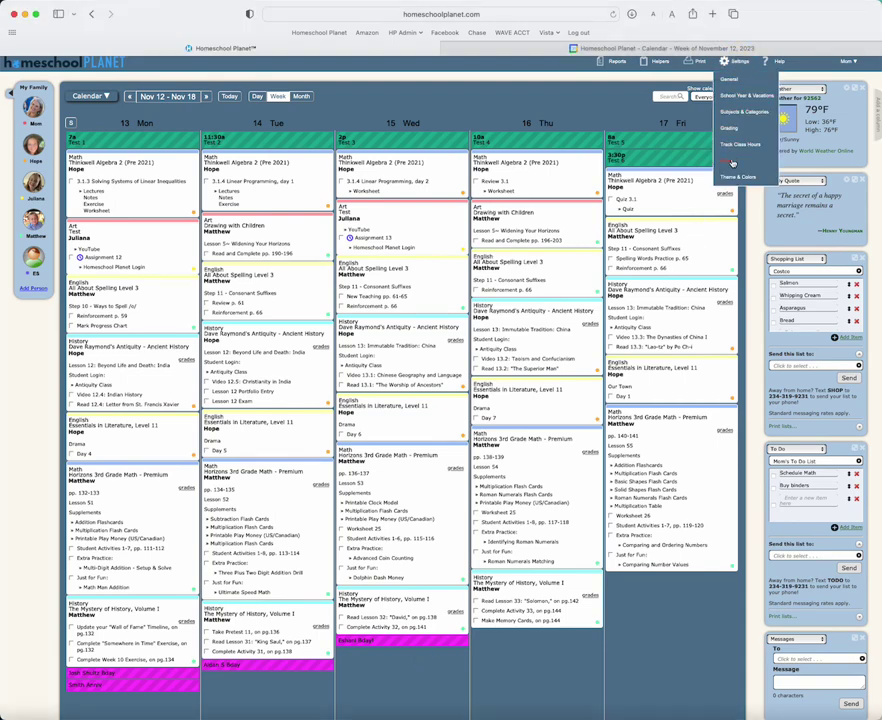
pyautogui.click(733, 159)
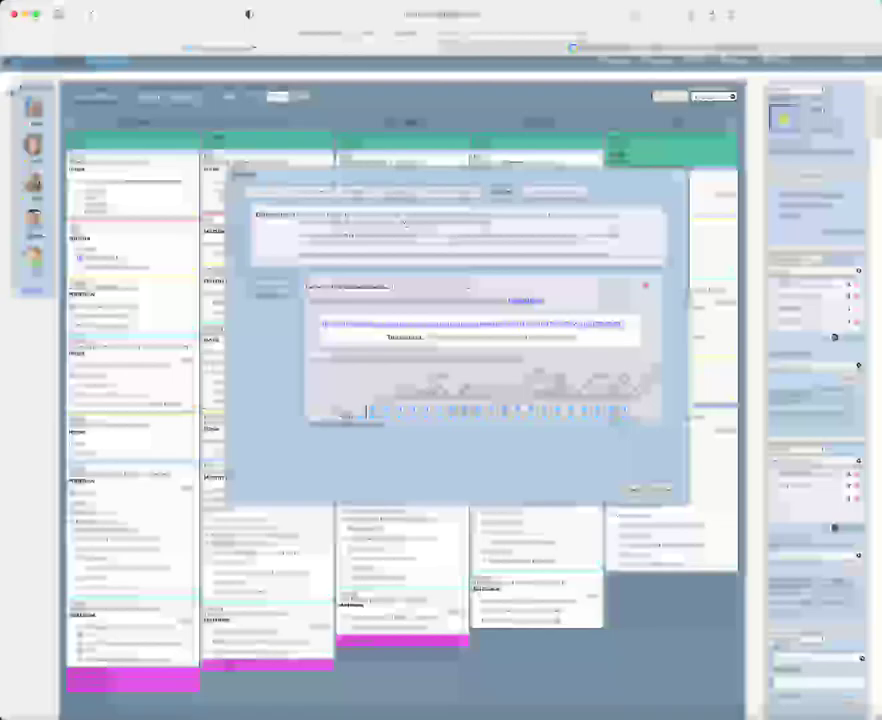
pyautogui.click(271, 279)
pyautogui.click(272, 297)
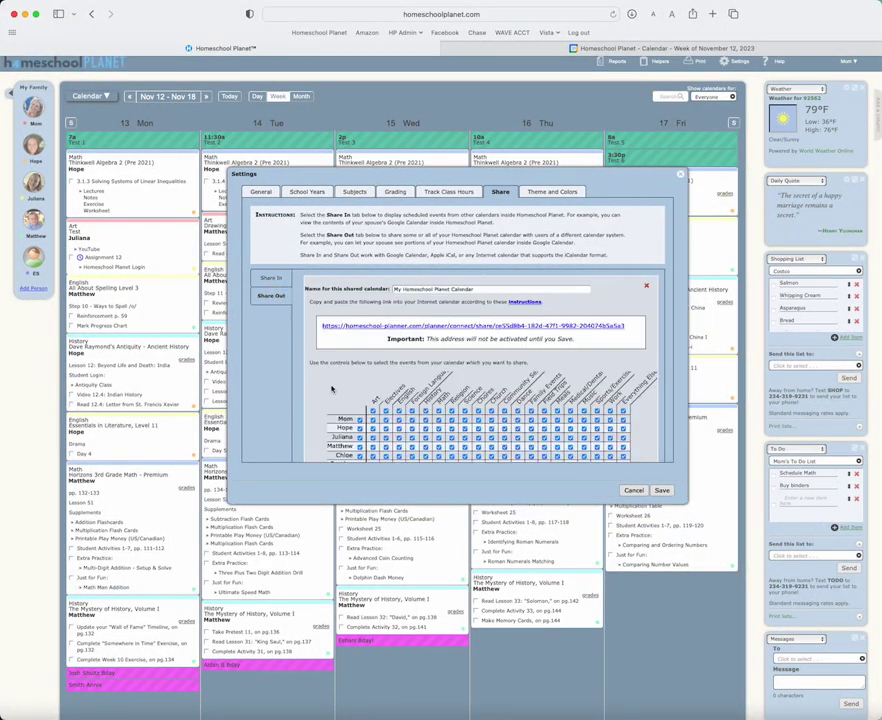
pyautogui.scroll(-1, 332, 389)
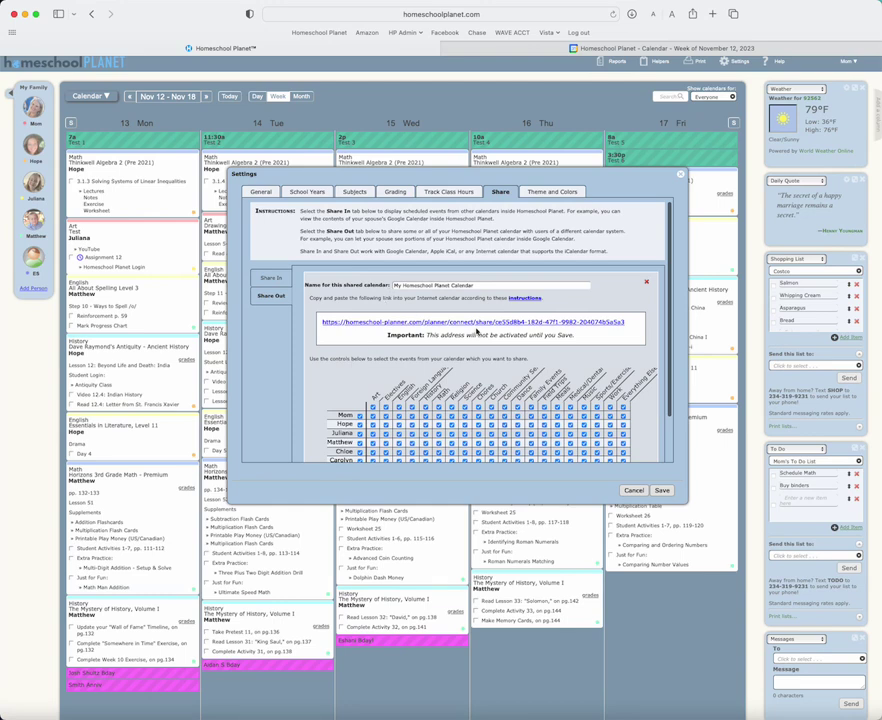
pyautogui.scroll(-3, 476, 331)
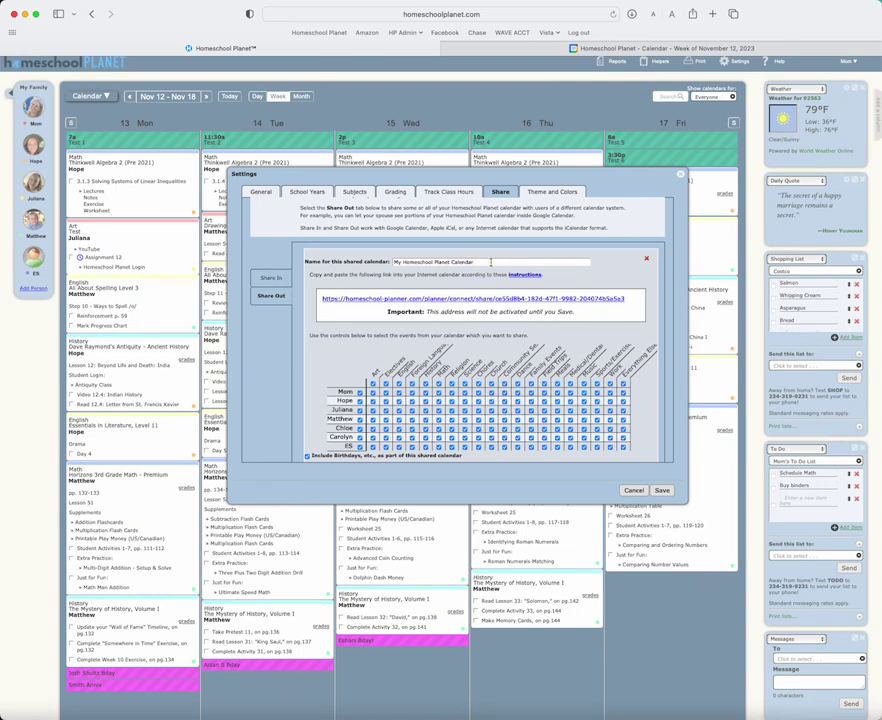
pyautogui.scroll(-3, 557, 380)
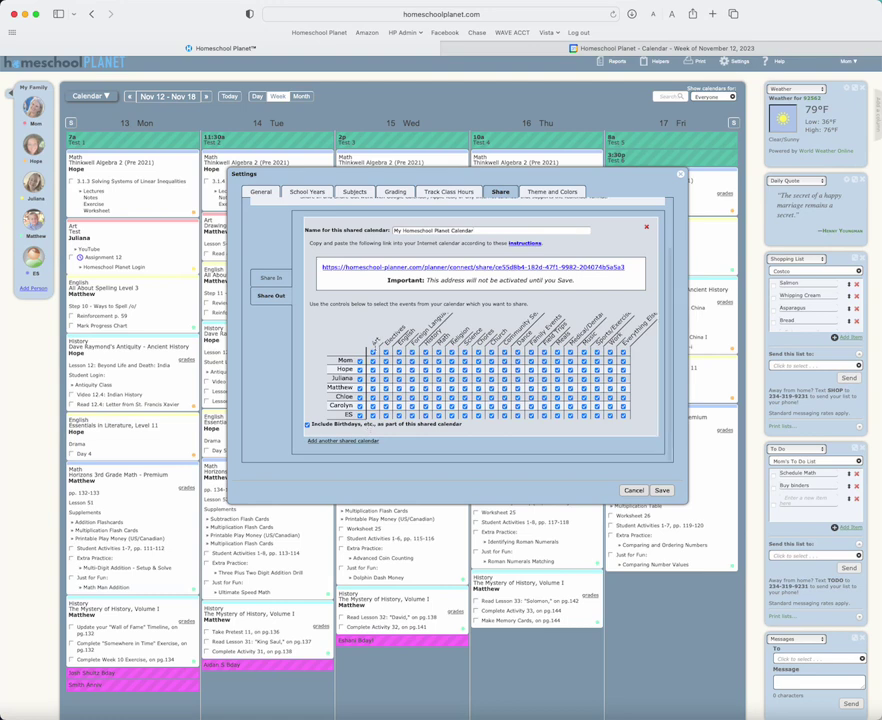
# Step: Copy the My Homeschool Planet Calendar subscription link, save, and dismiss the Upload Photo prompt
pyautogui.click(427, 226)
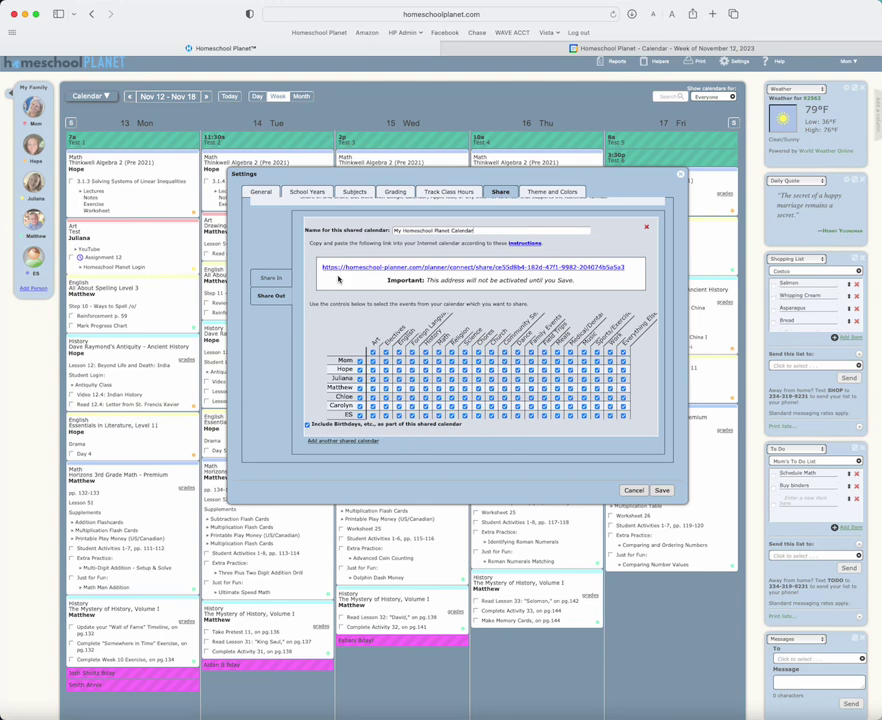
pyautogui.moveTo(322, 267); pyautogui.dragTo(640, 267)
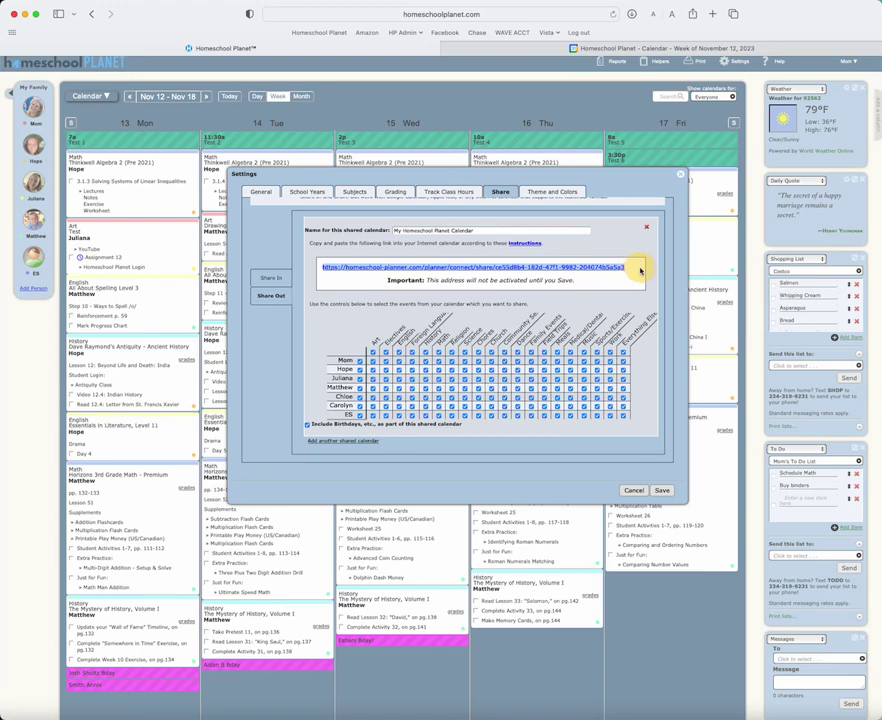
pyautogui.click(662, 490)
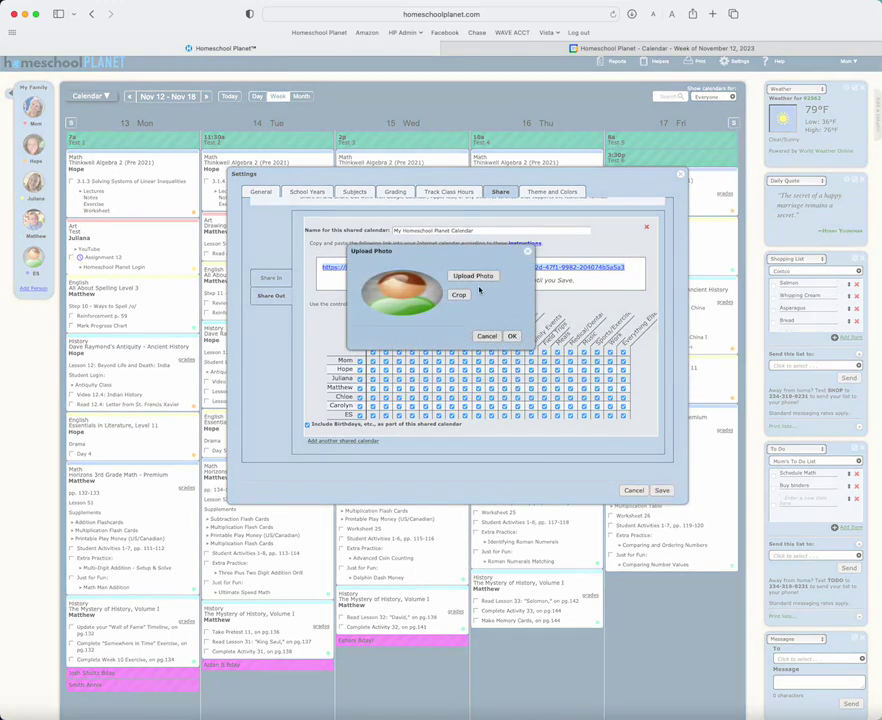
pyautogui.click(511, 336)
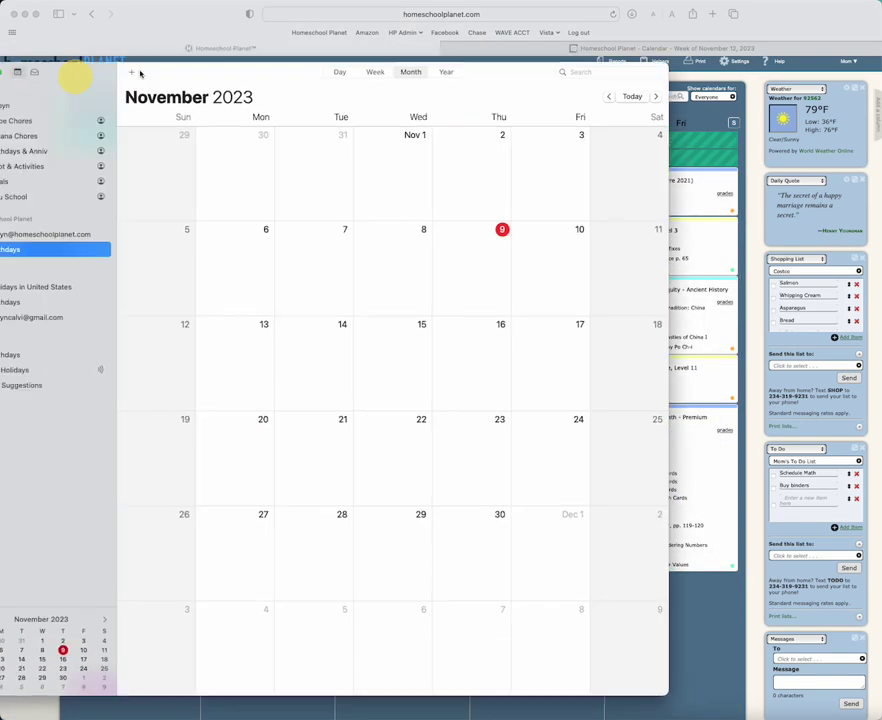
# Step: Start a new Apple Calendar subscription using the pasted Homeschool Planet share link
pyautogui.moveTo(138, 73); pyautogui.dragTo(259, 49)
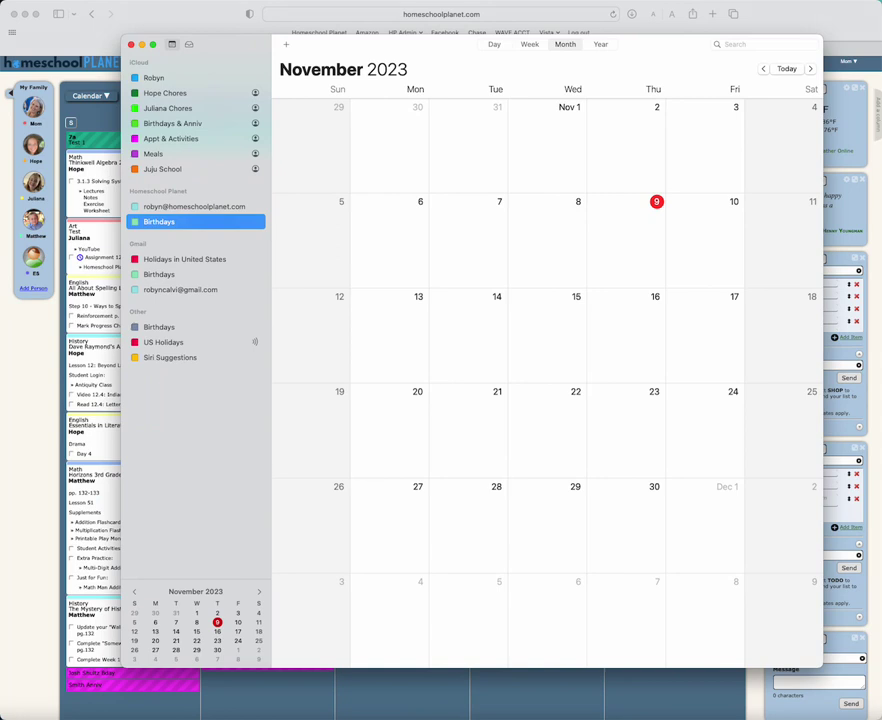
pyautogui.press('alt+super+s')
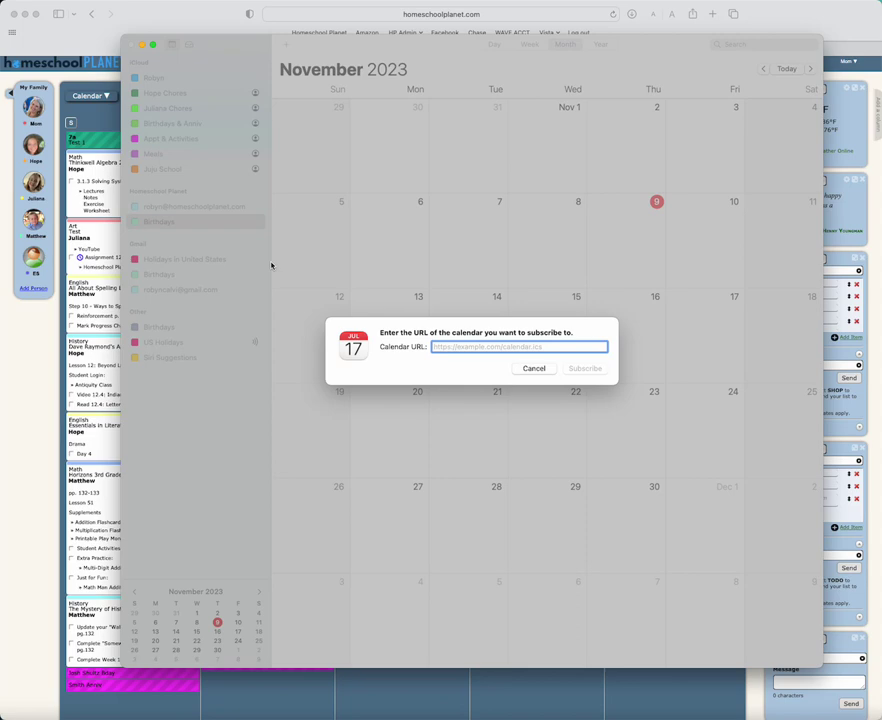
pyautogui.press('super+v')
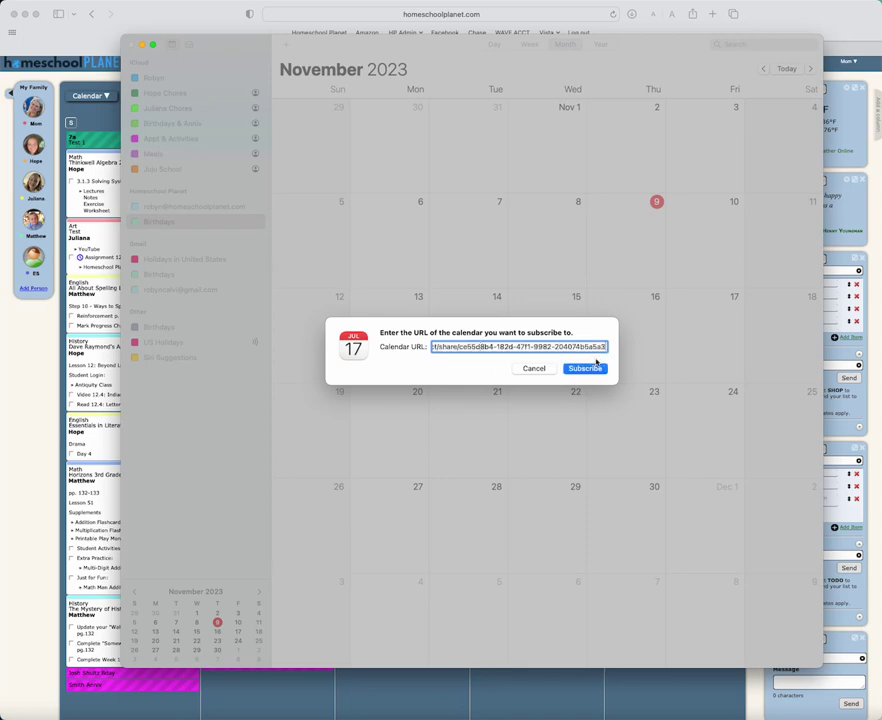
pyautogui.click(595, 370)
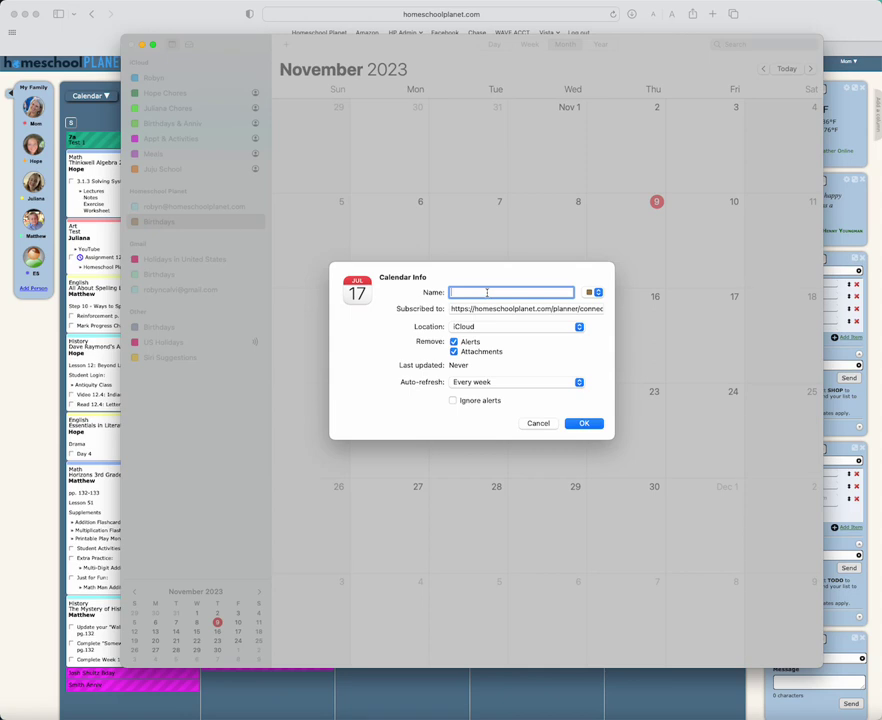
# Step: Name the subscribed calendar Homeschool Planet Test, colour it red, and confirm
pyautogui.write('Homeschool Planet Test')
pyautogui.click(593, 292)
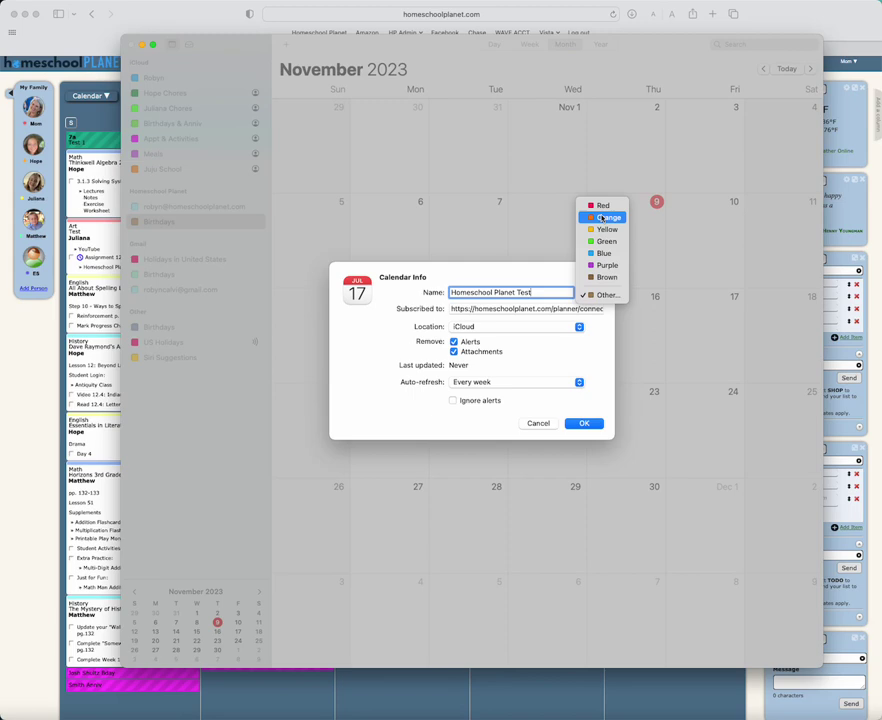
pyautogui.click(601, 206)
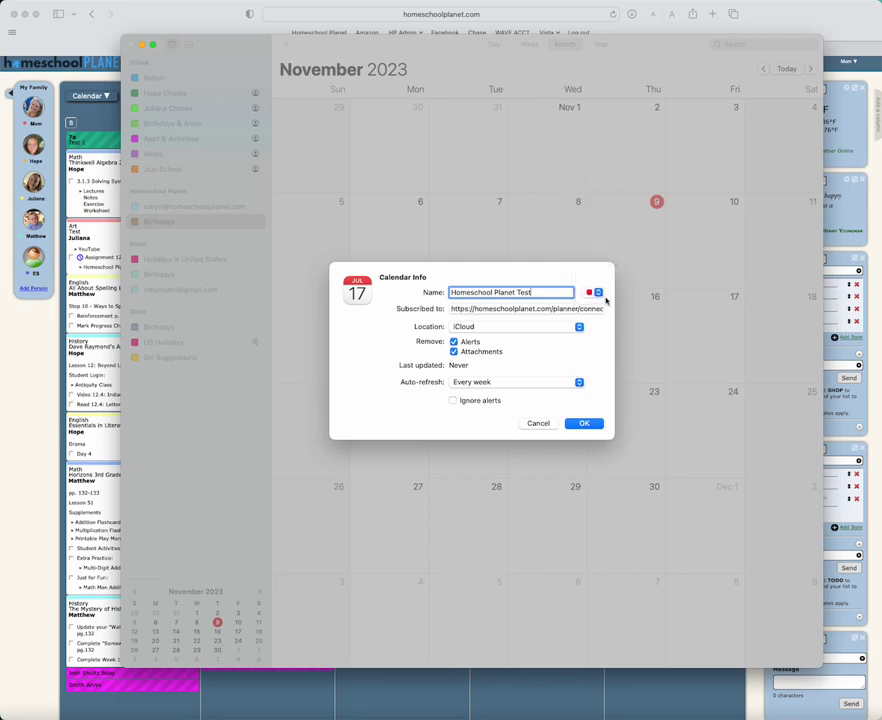
pyautogui.click(586, 426)
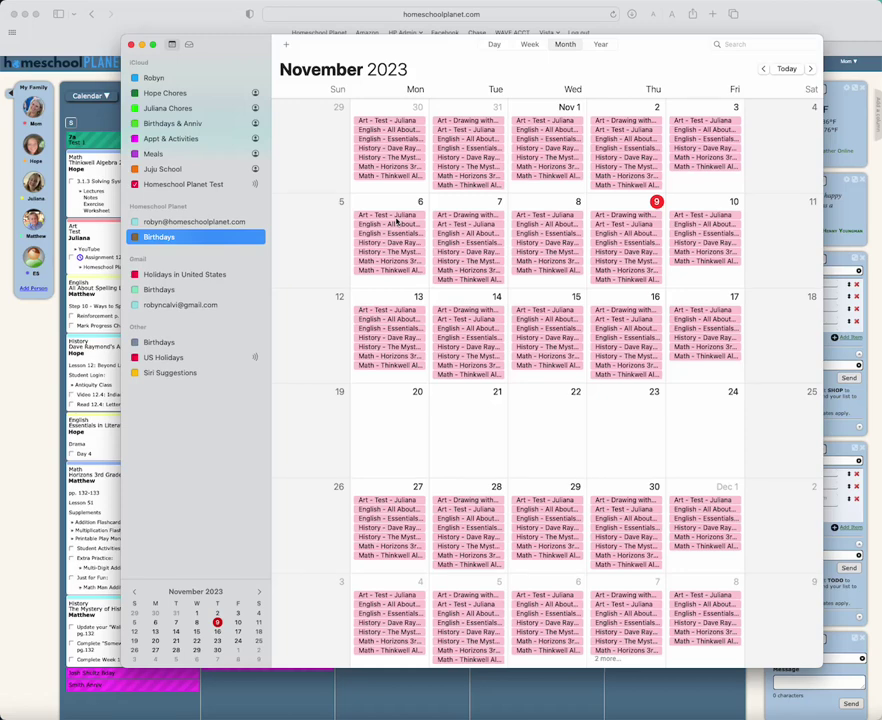
# Step: Scroll Apple Calendar to December's lessons, then bring the Homeschool Planet planner back to the front
pyautogui.scroll(-5, 397, 220)
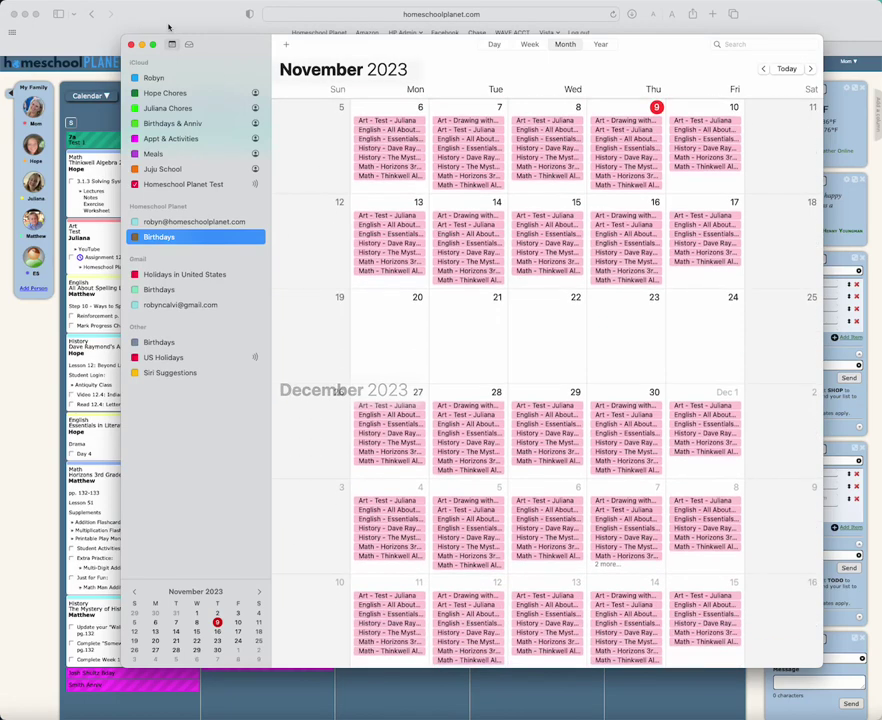
pyautogui.click(186, 28)
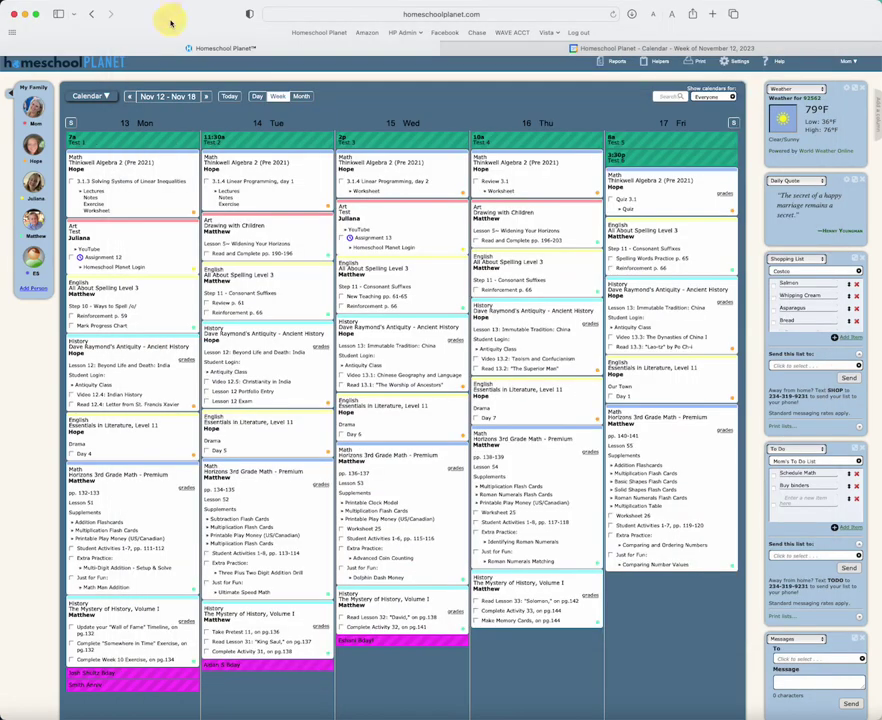
# Step: In Google Calendar, add a calendar From URL with the pasted Homeschool Planet ICS link
pyautogui.click(502, 50)
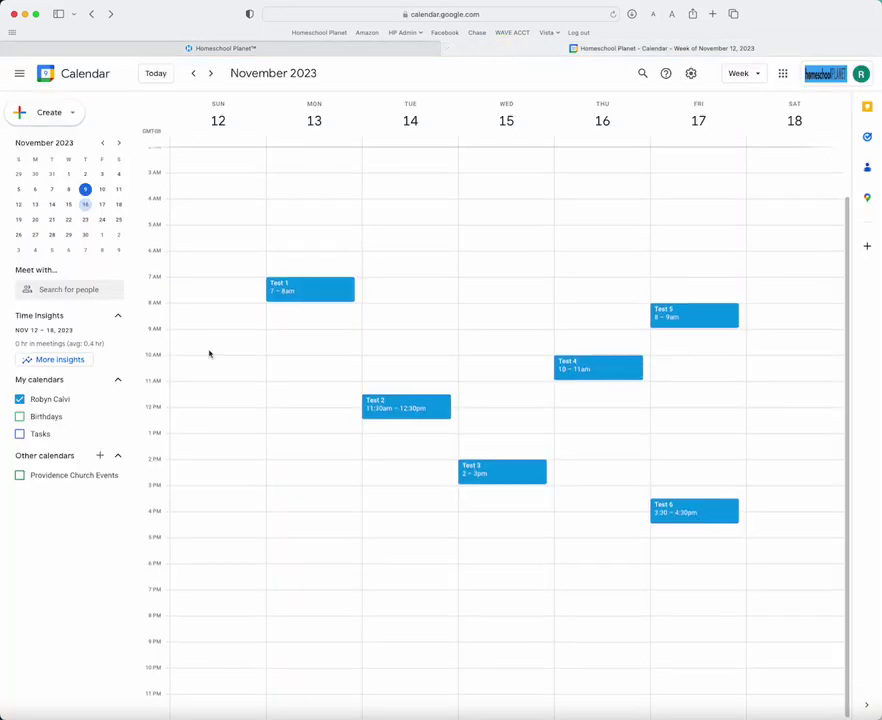
pyautogui.click(99, 456)
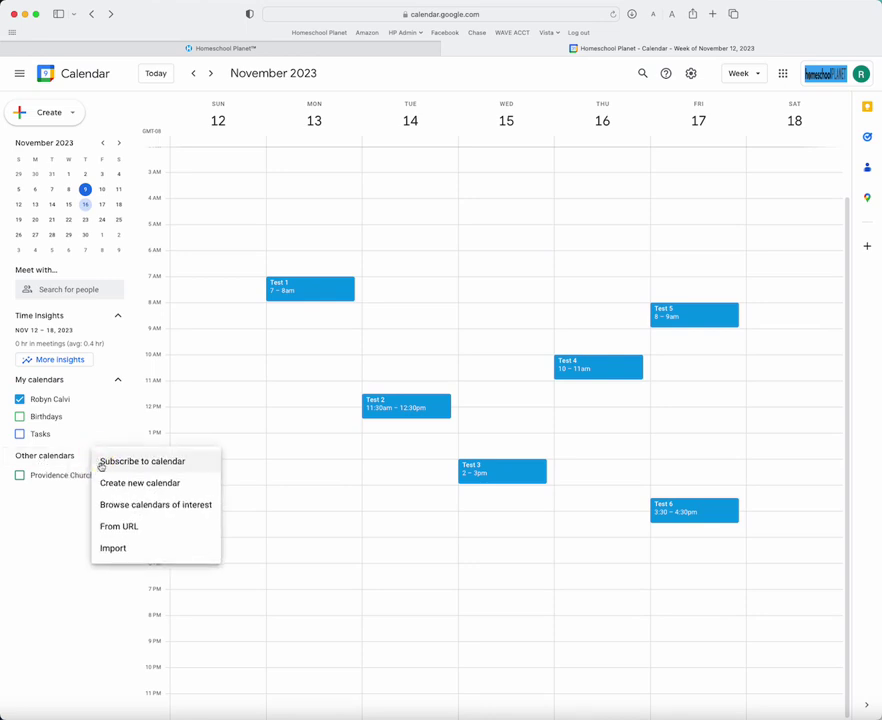
pyautogui.click(116, 531)
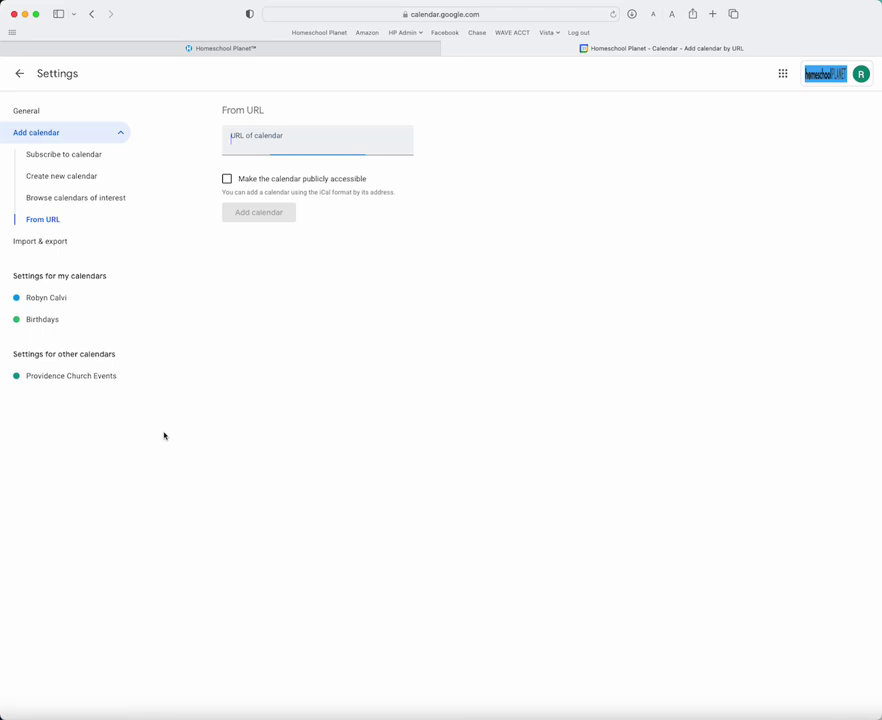
pyautogui.press('super+v')
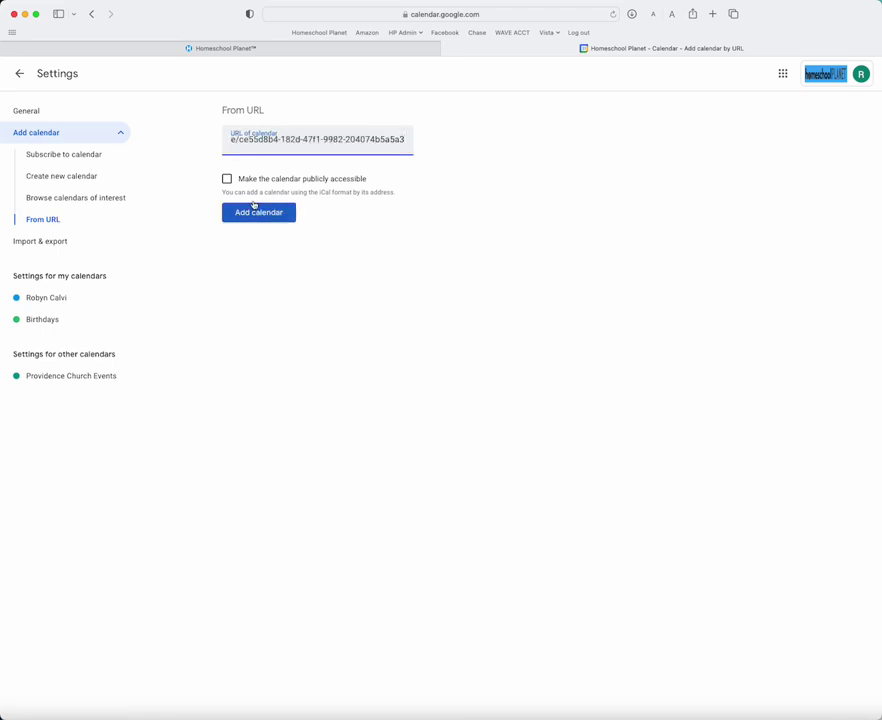
pyautogui.click(256, 213)
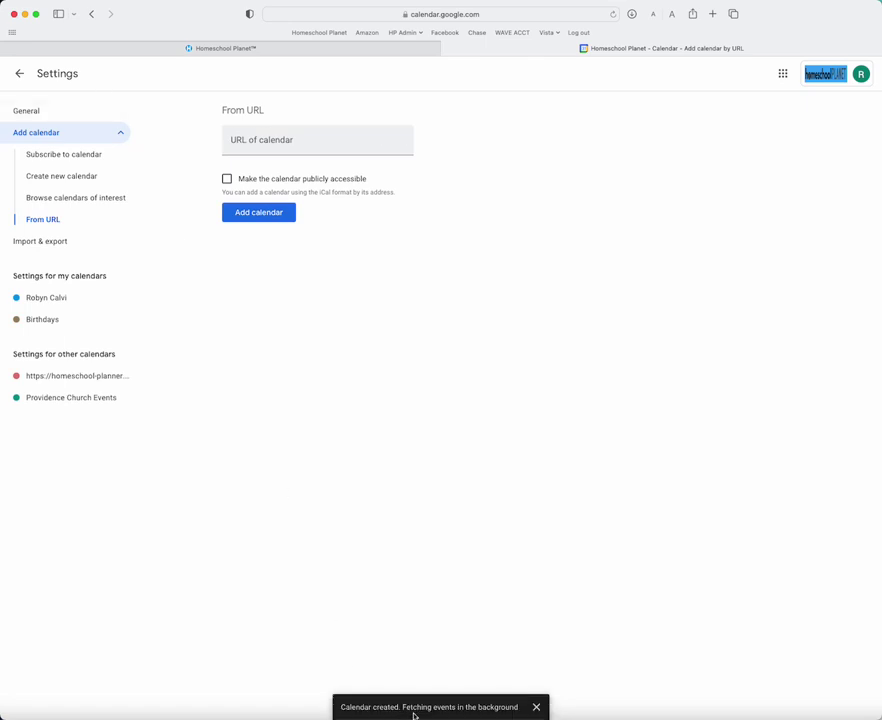
# Step: Go back to the week view and toggle the new URL calendar's visibility off and on
pyautogui.click(16, 77)
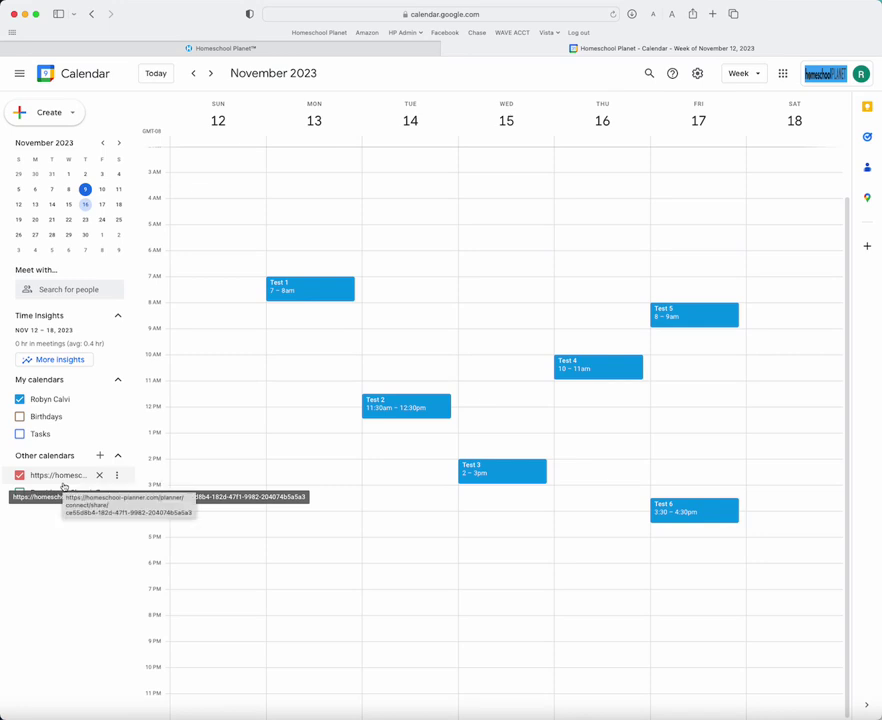
pyautogui.click(60, 479)
pyautogui.click(60, 479)
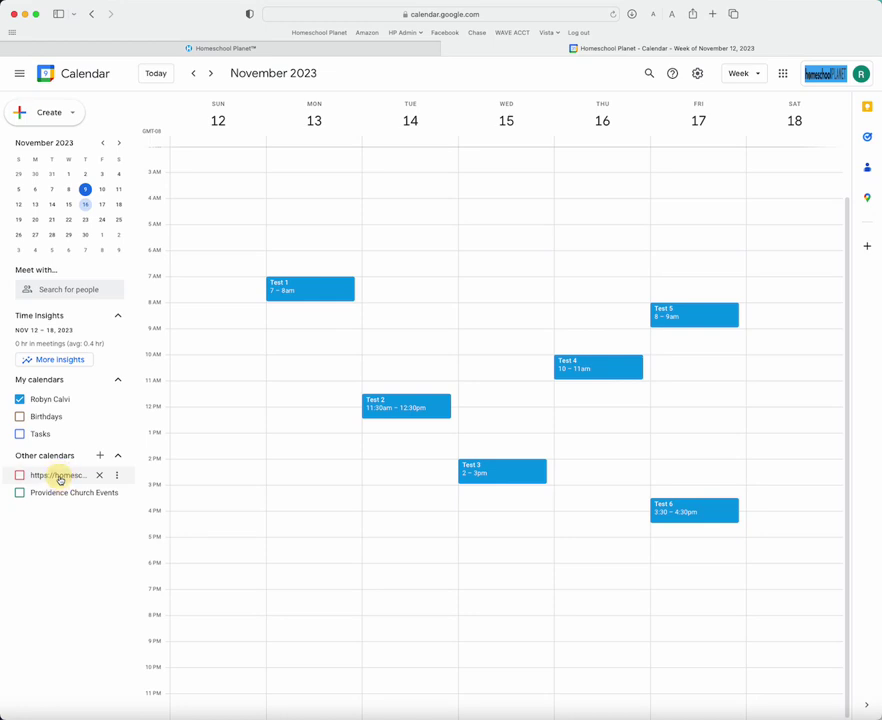
# Step: Rename the added calendar to the owner's first name plus 'Homeschool Planet' in its settings
pyautogui.click(115, 479)
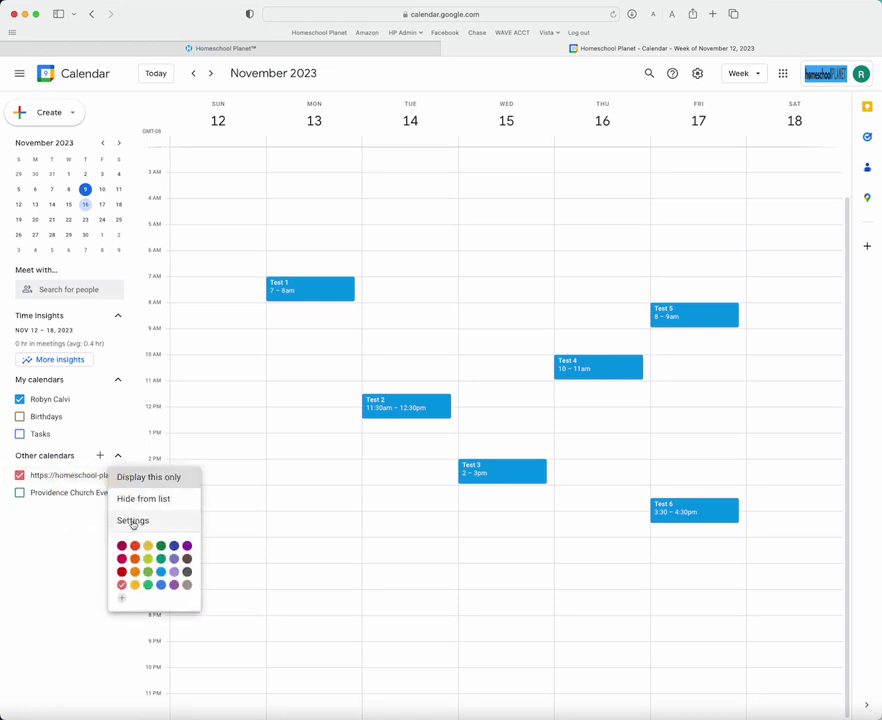
pyautogui.click(133, 521)
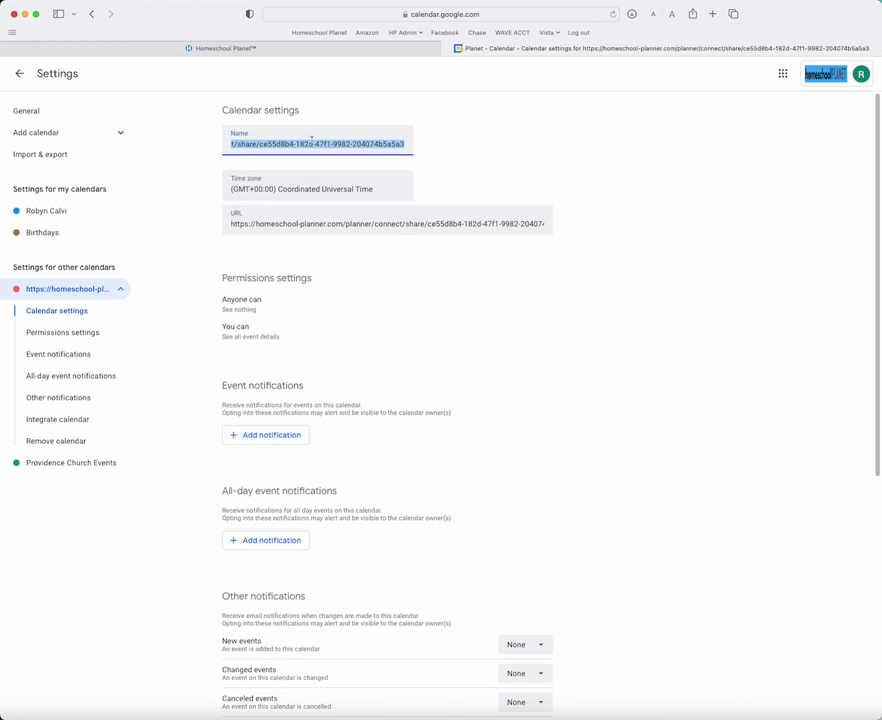
pyautogui.write('Robyn Homeschool Planet')
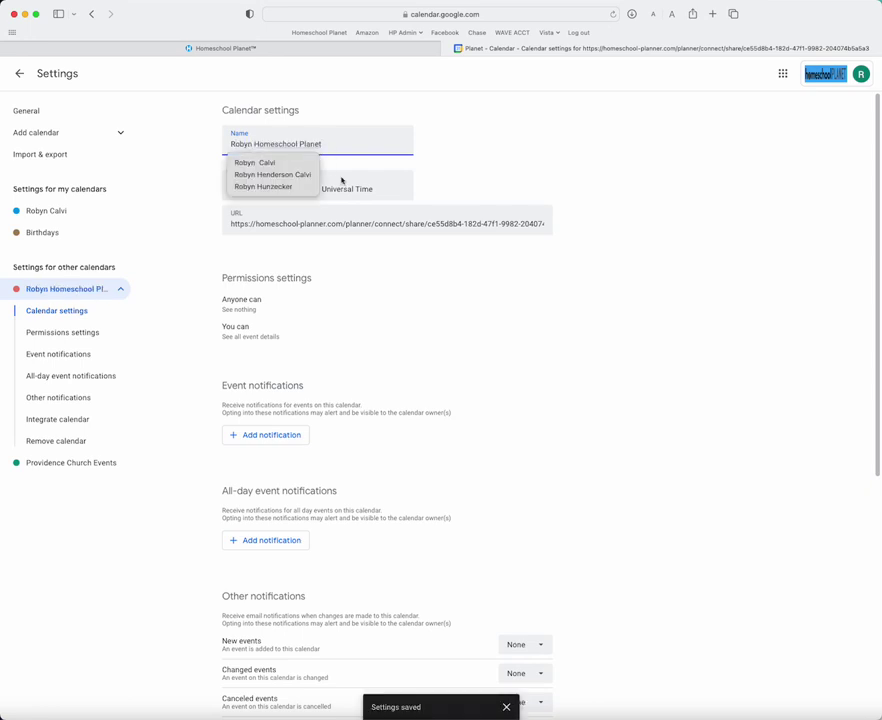
pyautogui.press('Escape')
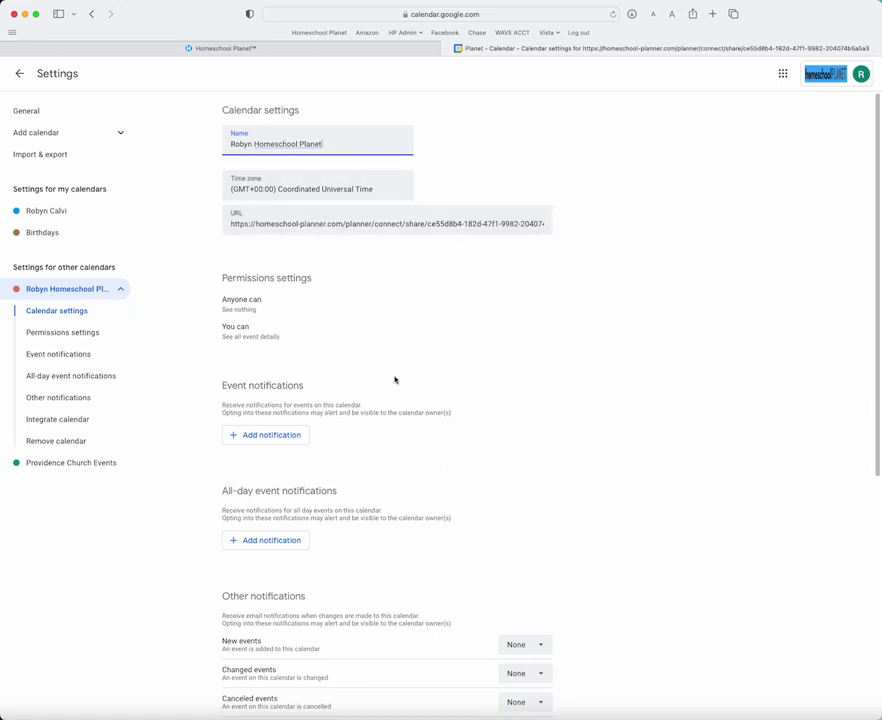
pyautogui.click(20, 75)
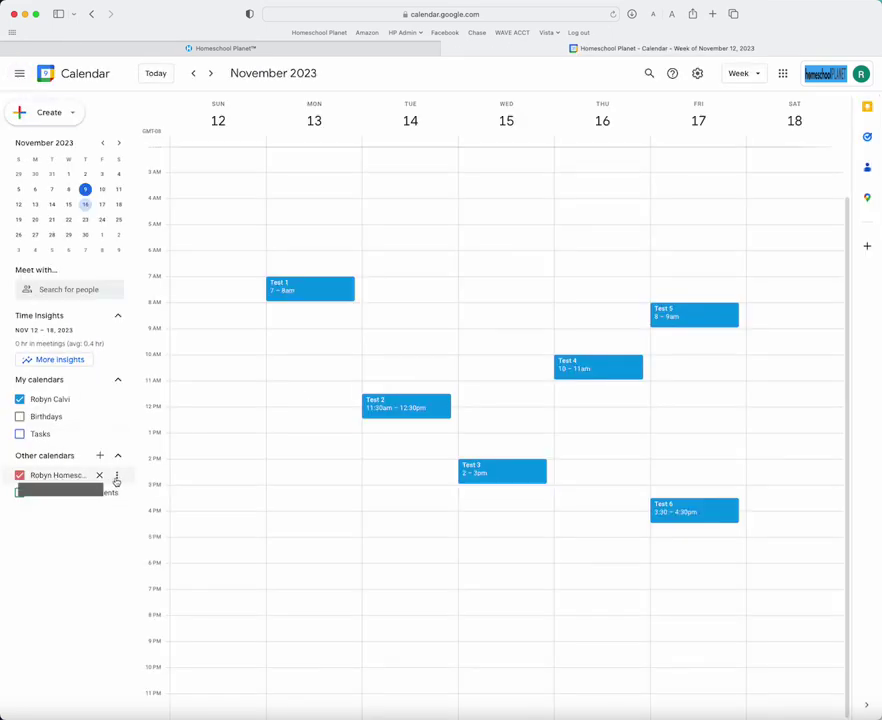
# Step: Toggle the renamed calendar's visibility off and on, then return to the Homeschool Planet planner
pyautogui.click(26, 482)
pyautogui.click(25, 481)
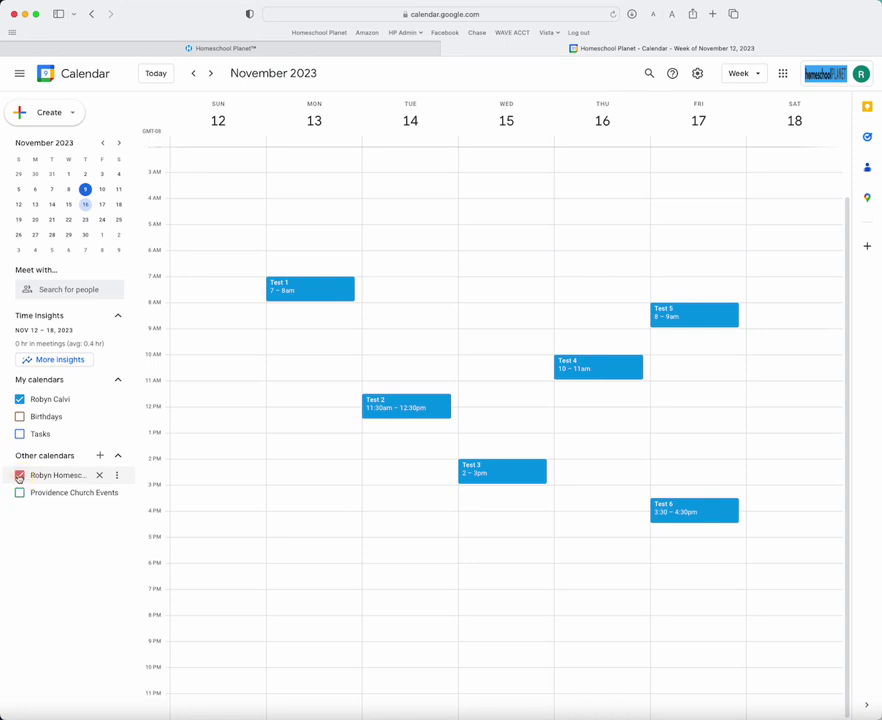
pyautogui.click(376, 52)
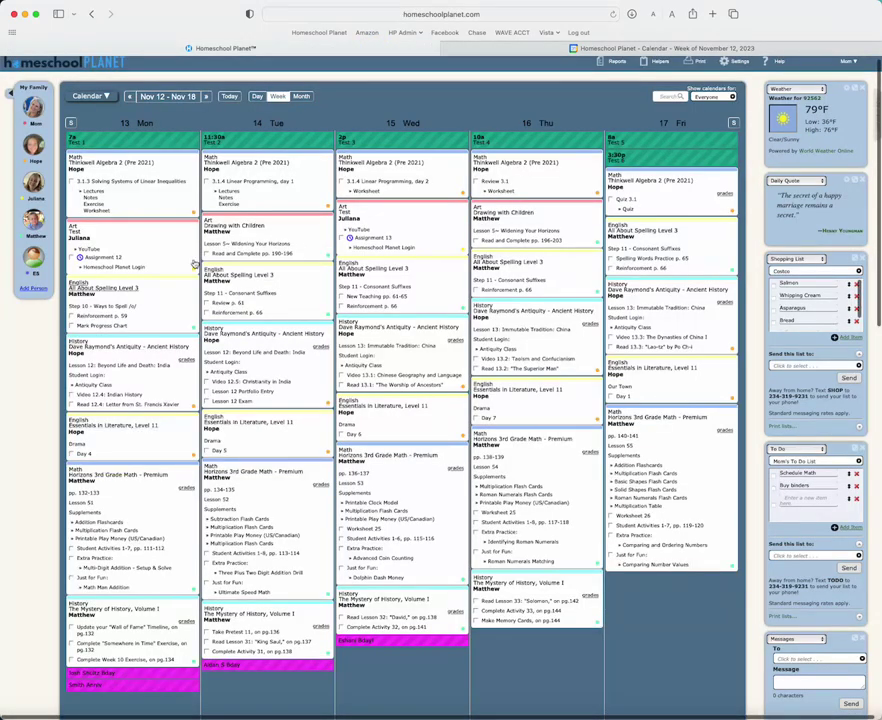